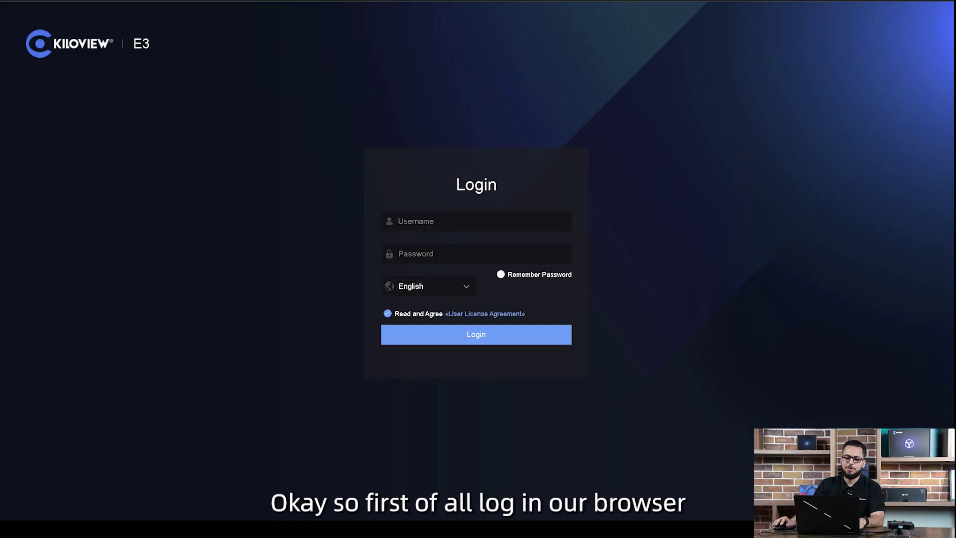
# Log in with the saved credentials, preview the SDI camera feed, then return to the HDMI source
pyautogui.click(448, 254)
pyautogui.click(483, 250)
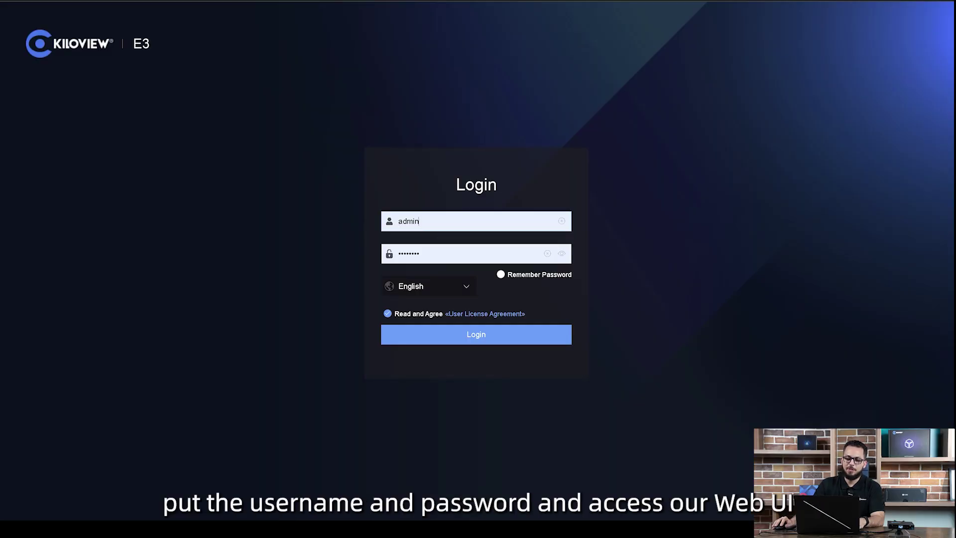
pyautogui.click(481, 335)
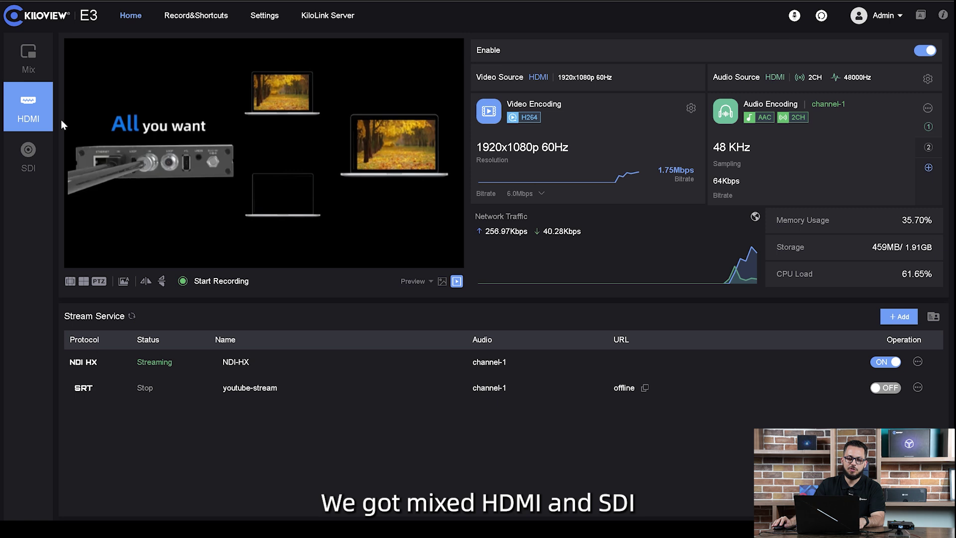
pyautogui.click(28, 167)
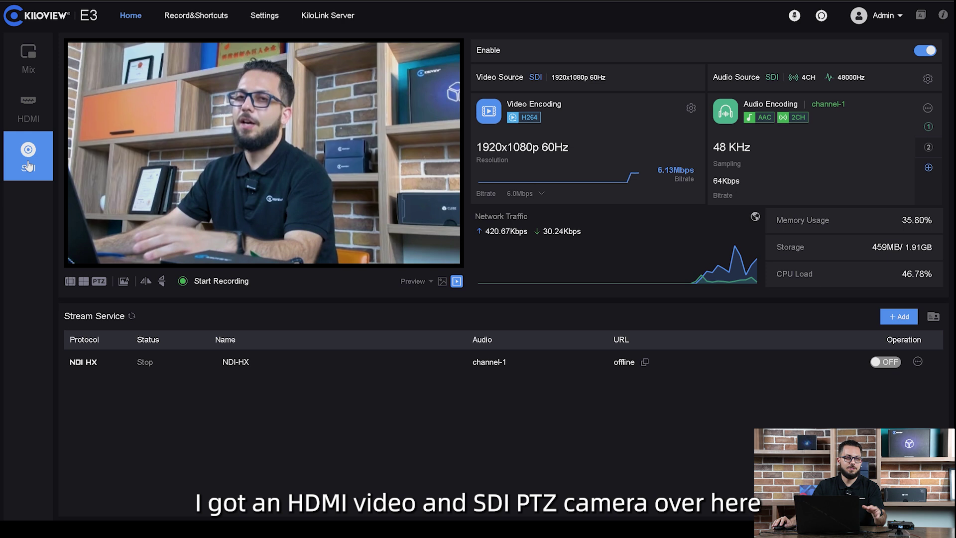
pyautogui.click(31, 118)
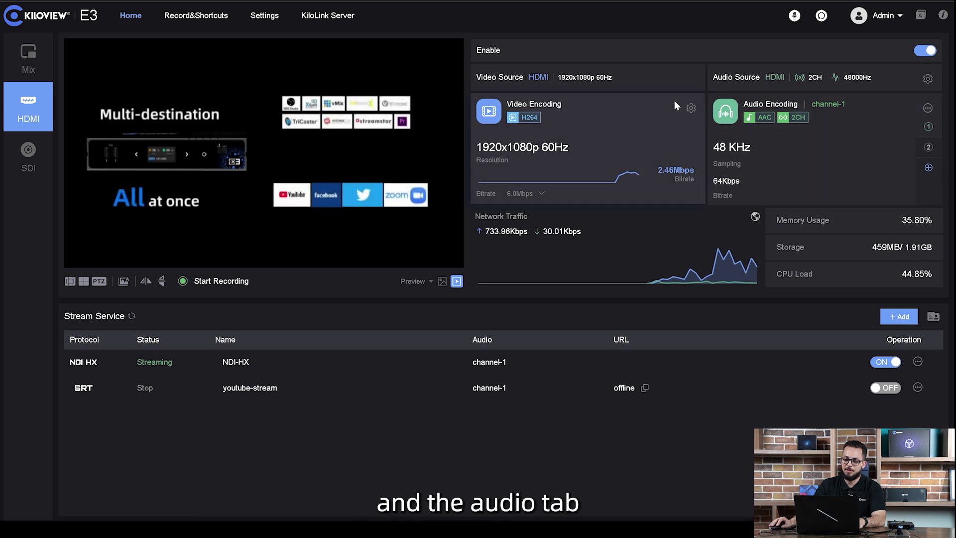
# In the HDMI video encoding settings, keep H.264 as the encoder and CBR bitrate control
pyautogui.click(691, 109)
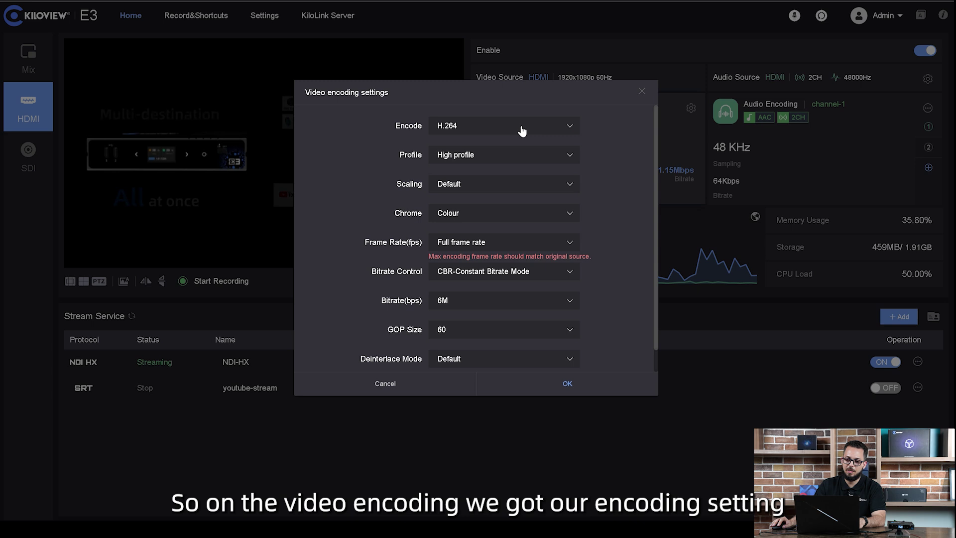
pyautogui.click(516, 127)
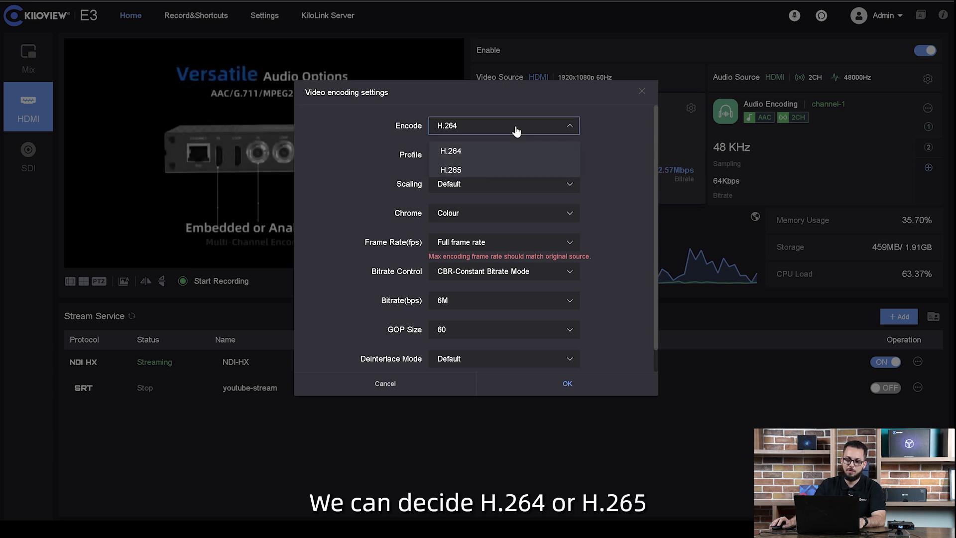
pyautogui.click(621, 123)
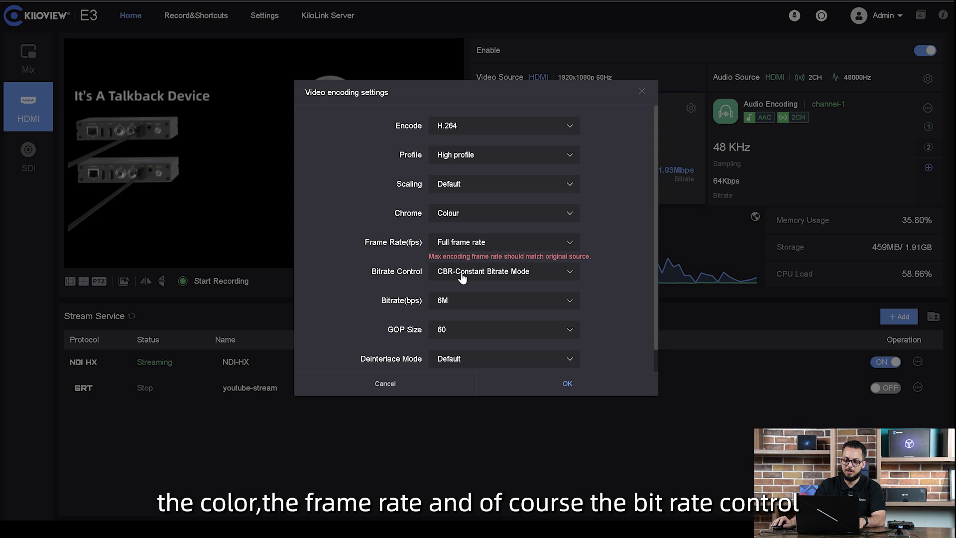
pyautogui.click(485, 275)
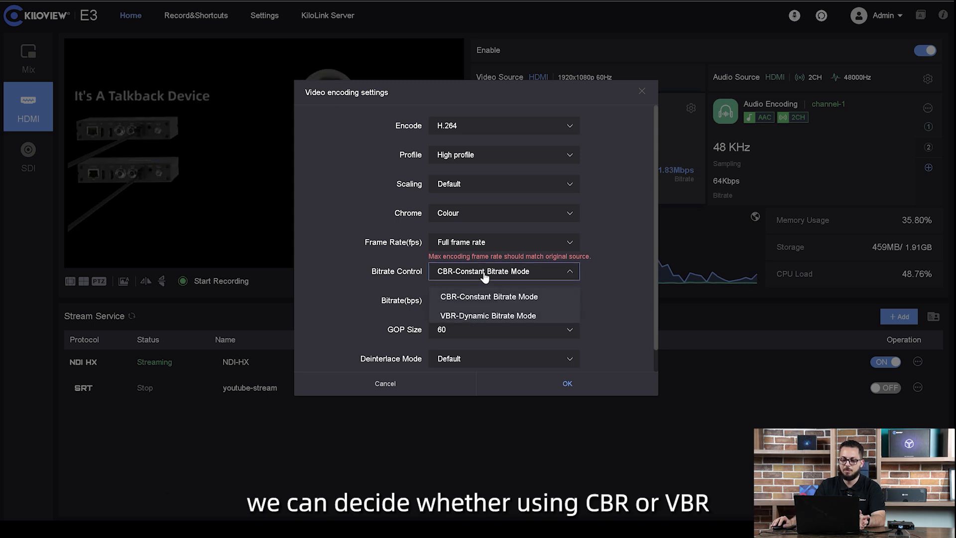
pyautogui.click(618, 268)
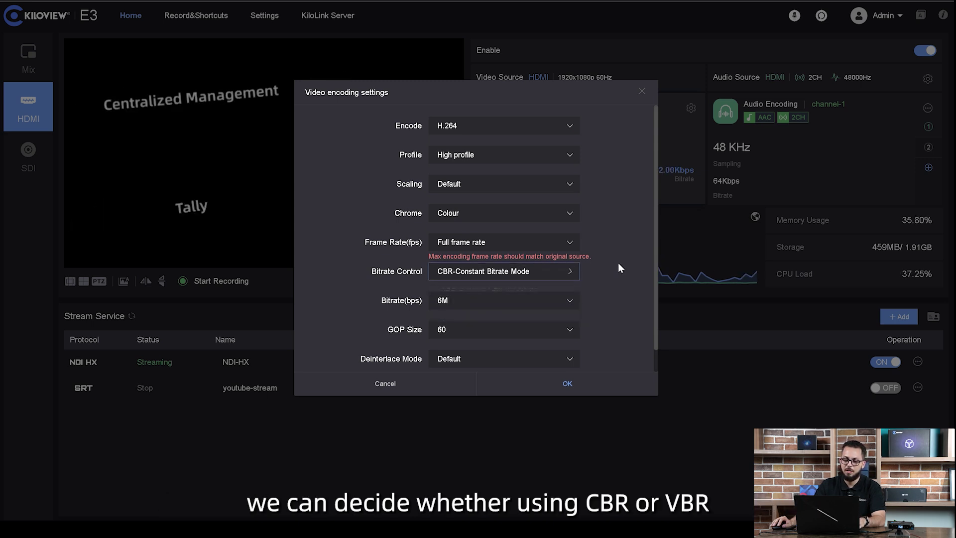
# Cancel the encoding settings, then review the audio channel count and mapping options without changes
pyautogui.click(447, 387)
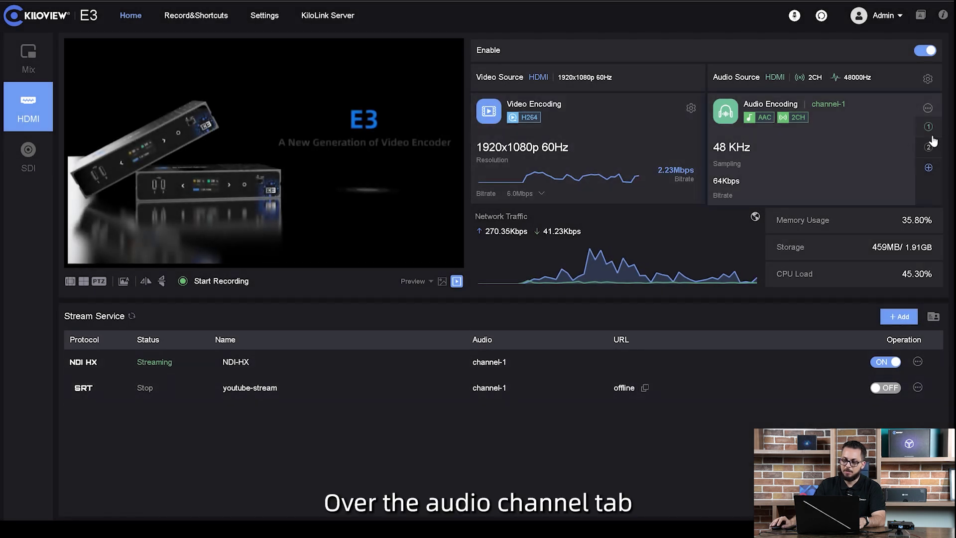
pyautogui.click(929, 171)
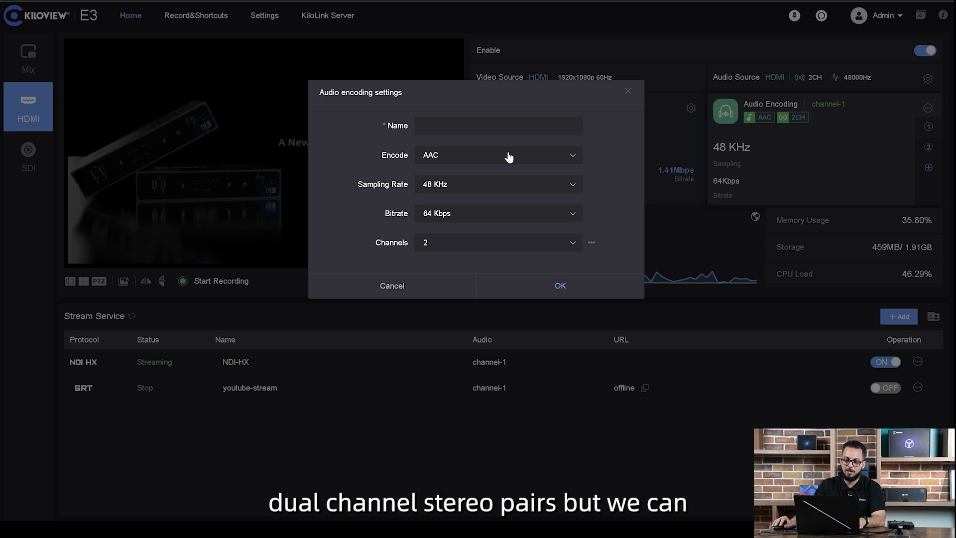
pyautogui.click(521, 249)
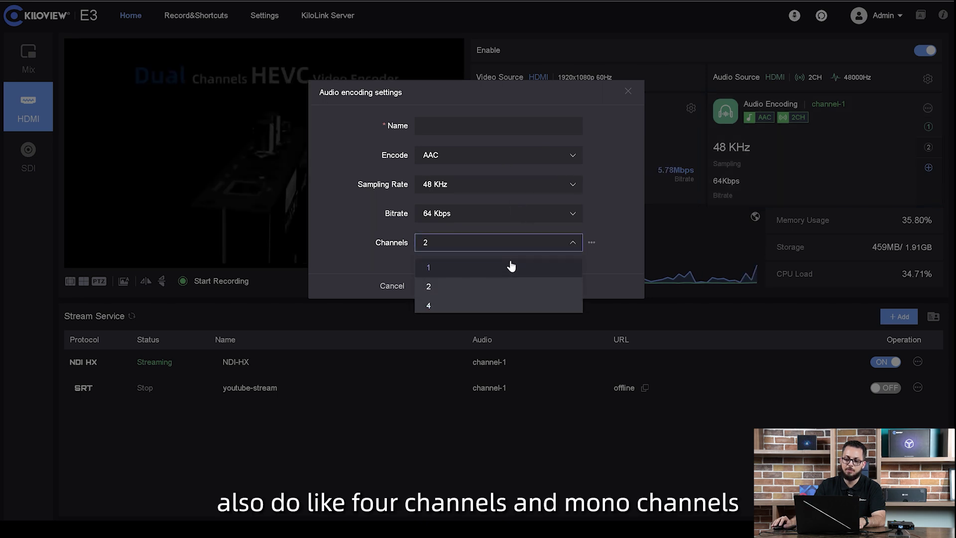
pyautogui.click(591, 243)
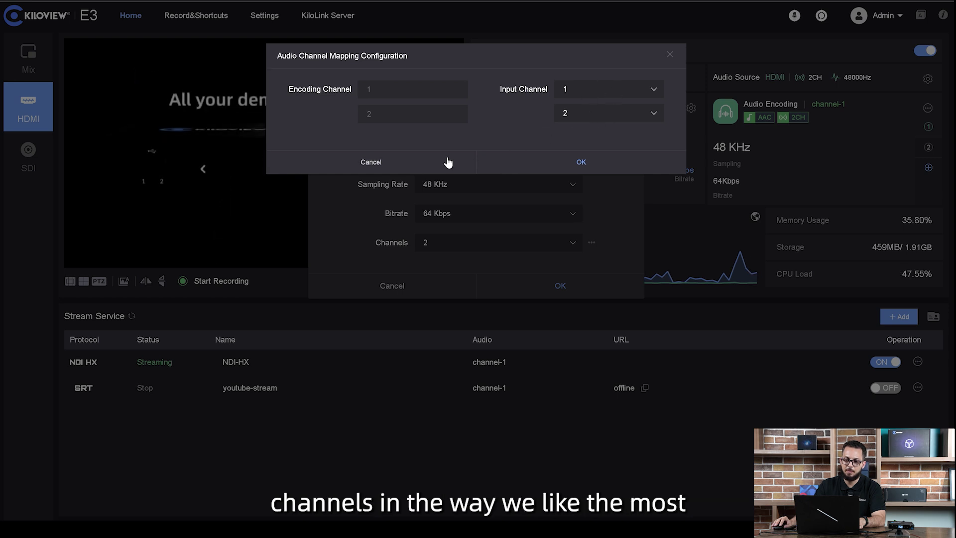
pyautogui.click(413, 169)
pyautogui.click(438, 280)
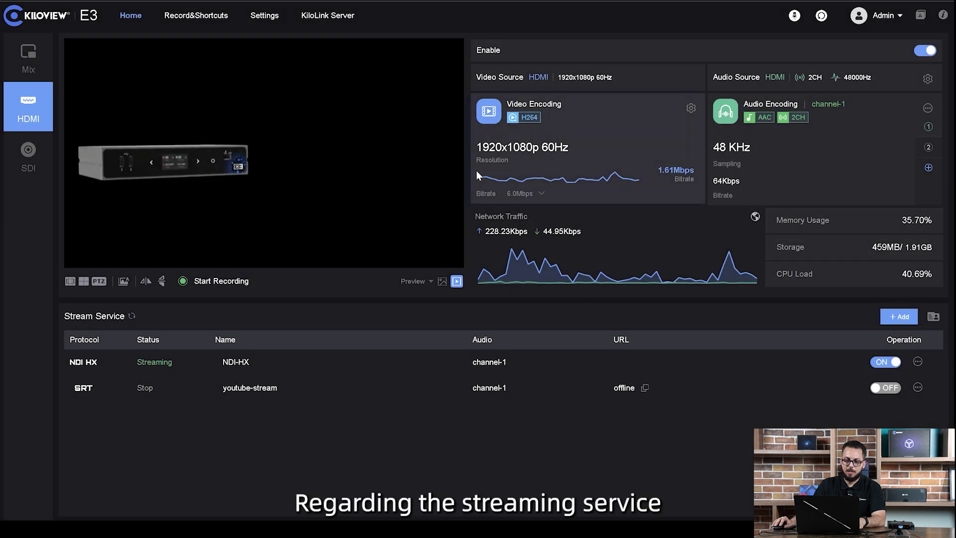
pyautogui.click(913, 317)
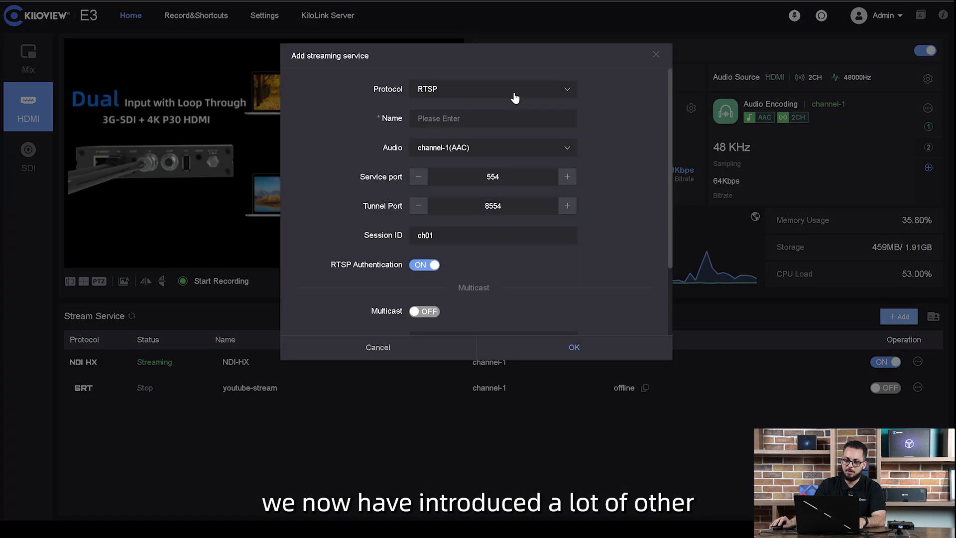
pyautogui.click(492, 90)
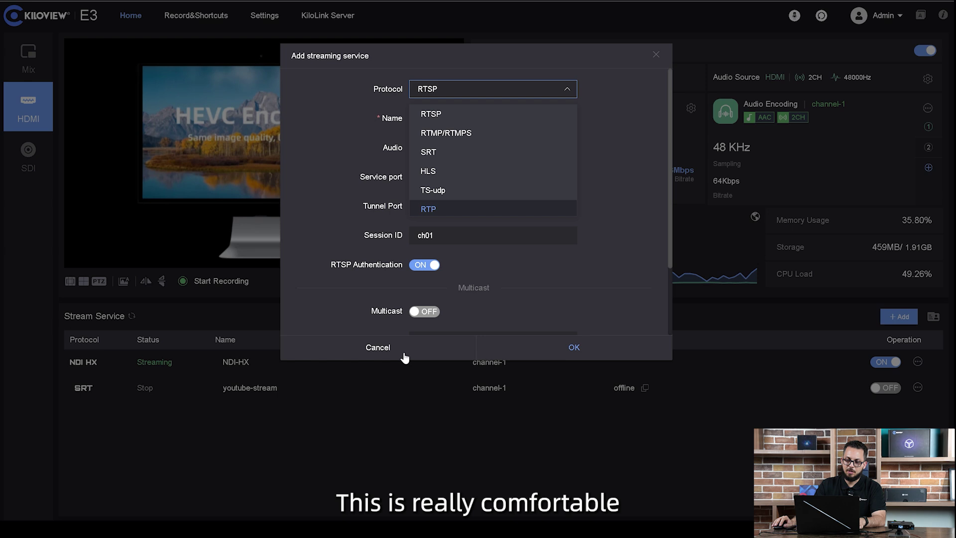
pyautogui.click(404, 355)
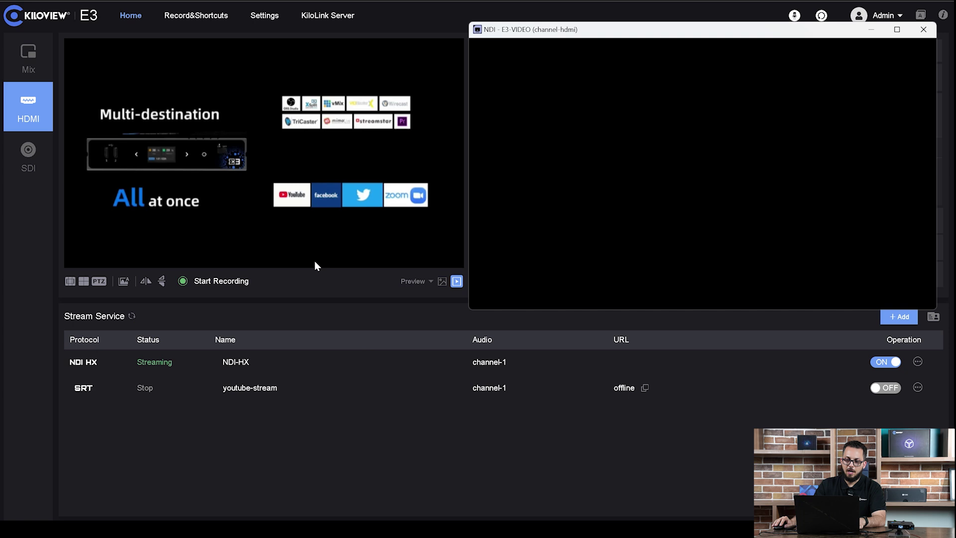
# Close the NDI Studio Monitor preview of the E3-VIDEO (channel-hdmi) output
pyautogui.moveTo(713, 155)
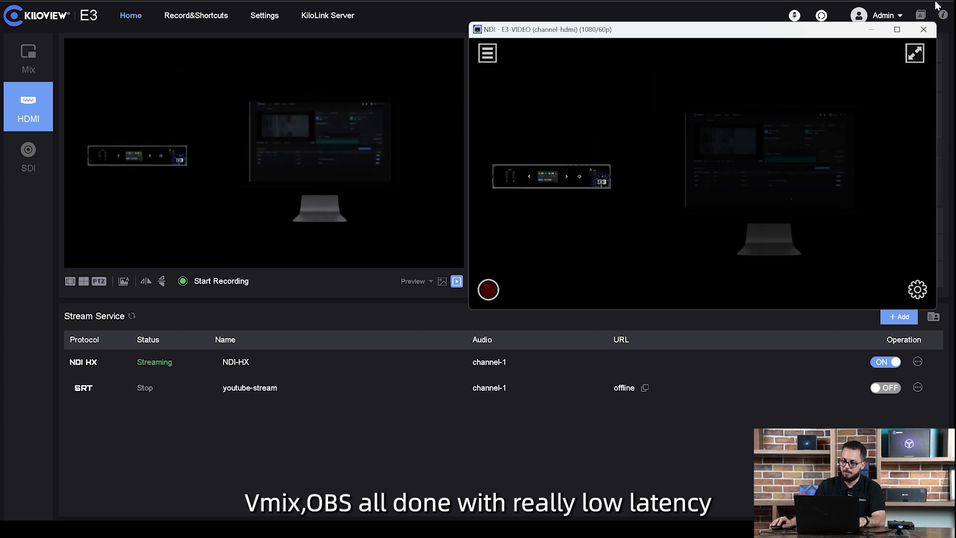
pyautogui.click(930, 36)
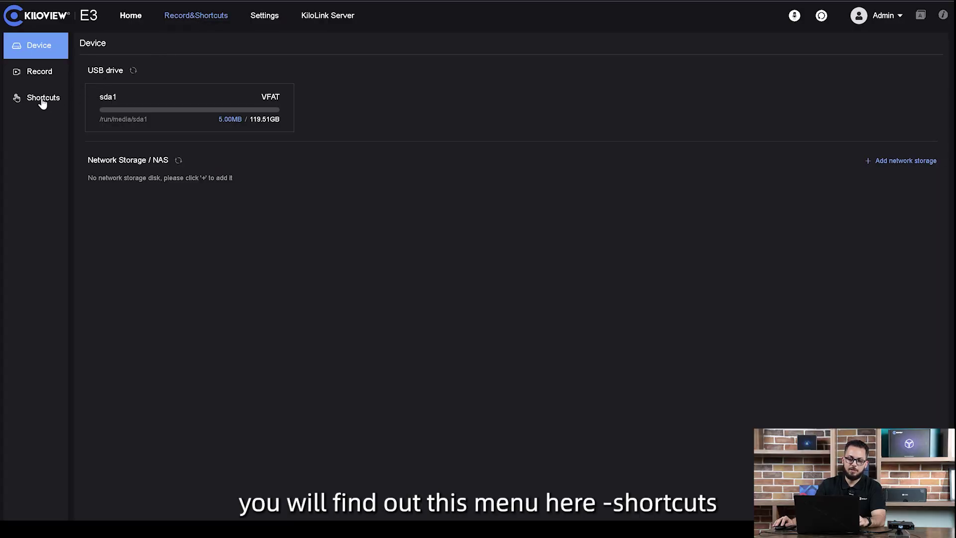
# Open the Shortcuts settings and expand the SDI and MIX shortcut stream lists
pyautogui.click(35, 104)
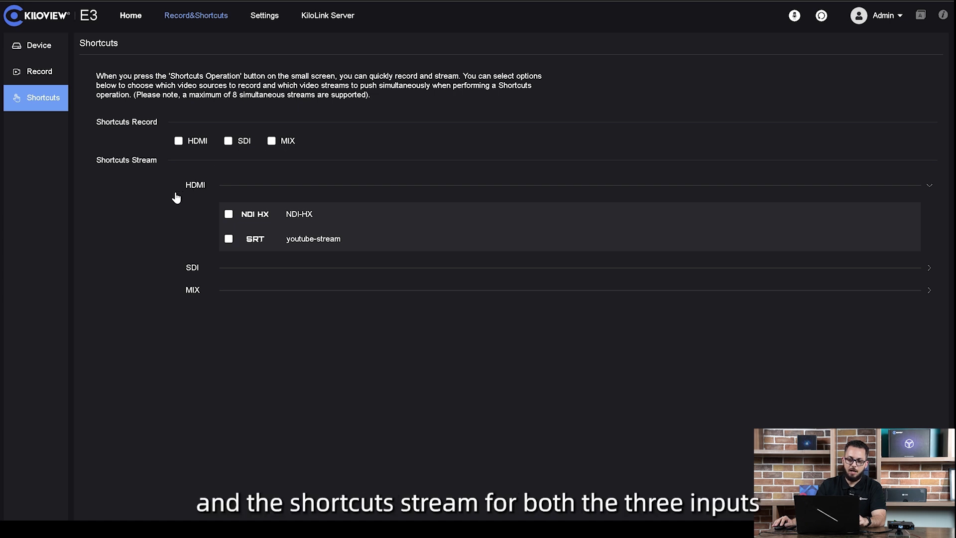
pyautogui.click(196, 271)
pyautogui.click(221, 326)
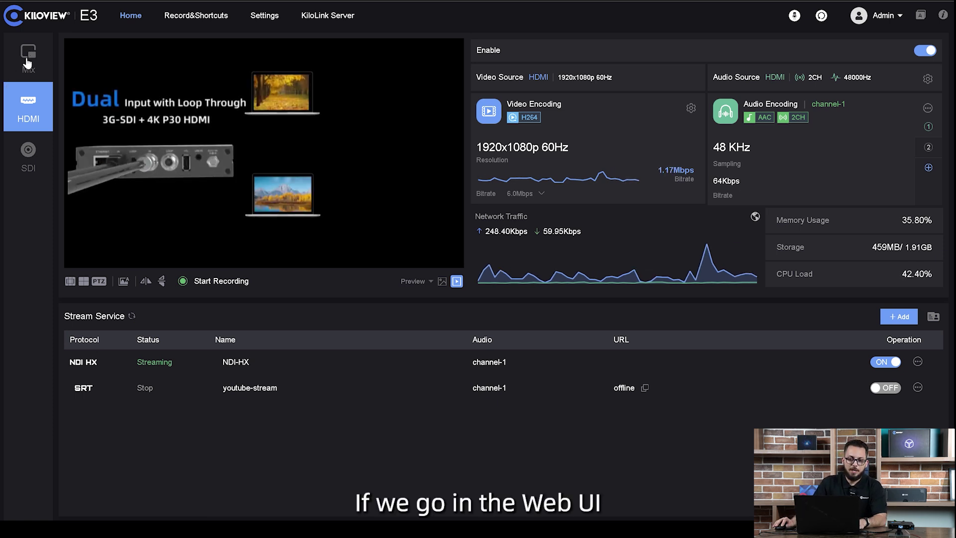
# Enable the Mix video source and confirm switching to Mix encoding mode
pyautogui.click(27, 62)
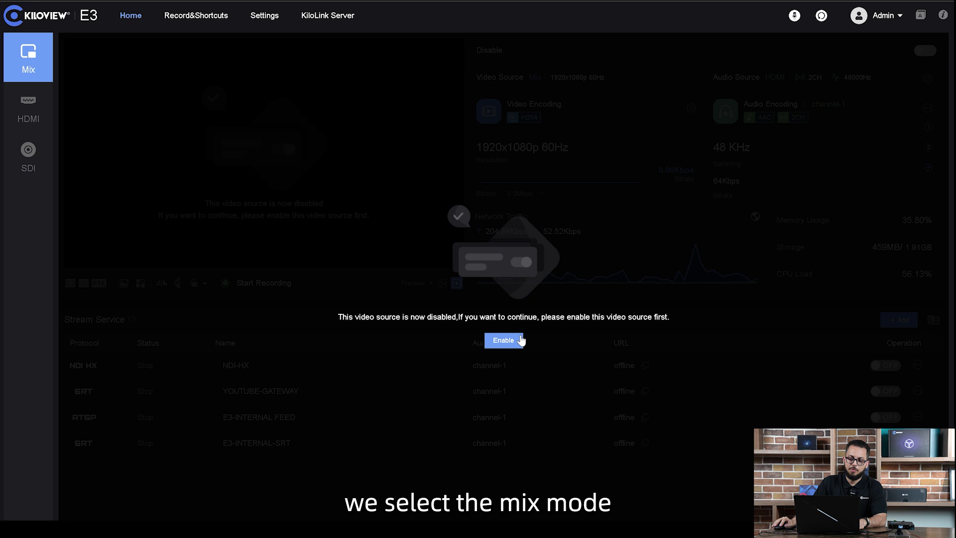
pyautogui.click(499, 349)
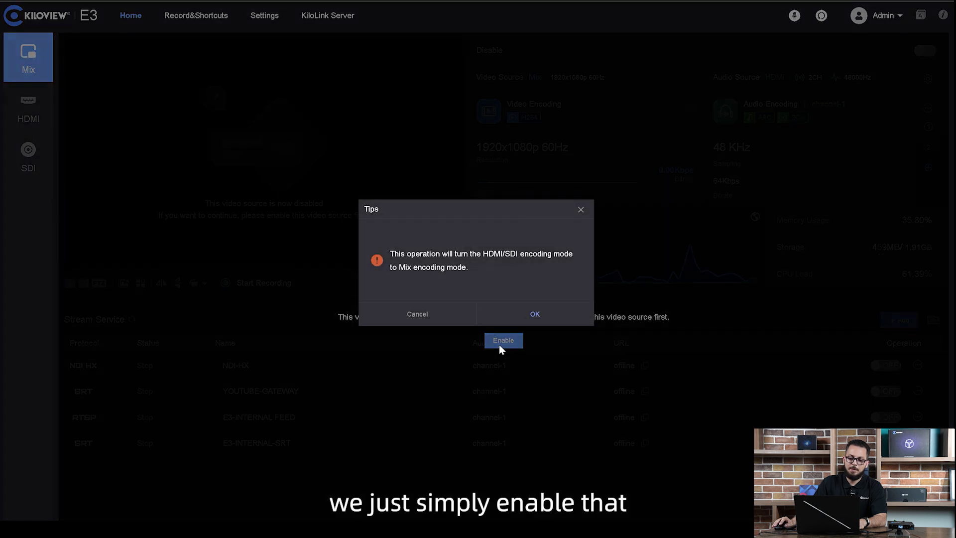
pyautogui.click(536, 317)
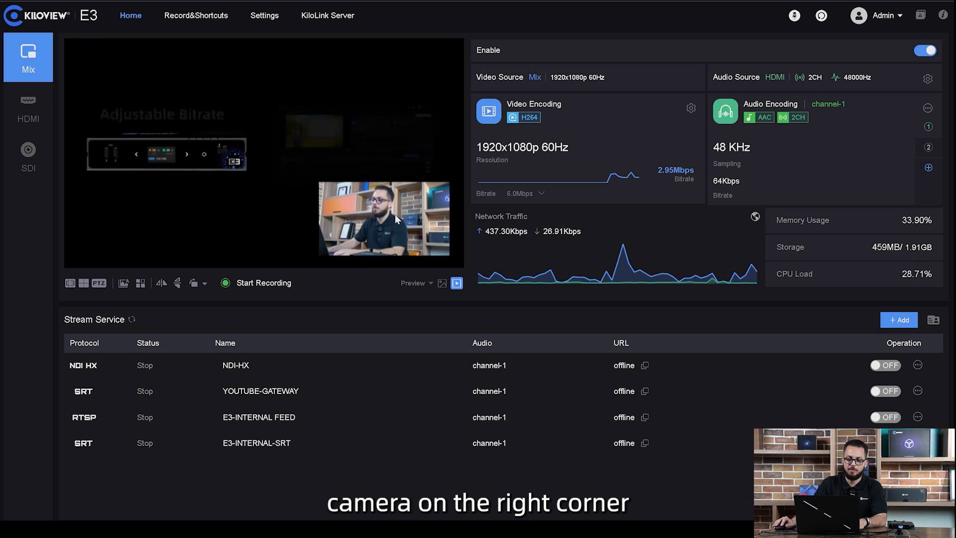
# Turn on the kv logo, time and date, and KV2 image overlays for the Mix output
pyautogui.click(124, 284)
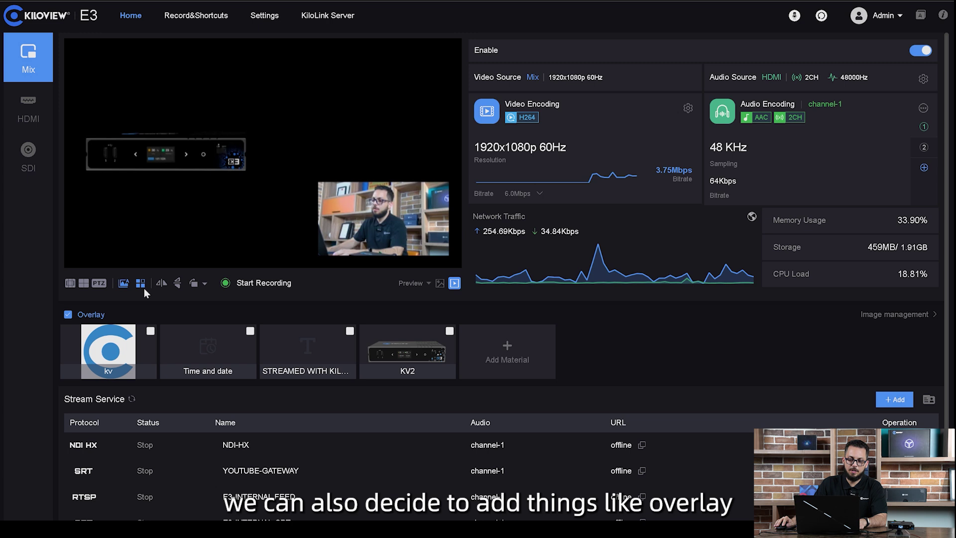
pyautogui.click(151, 330)
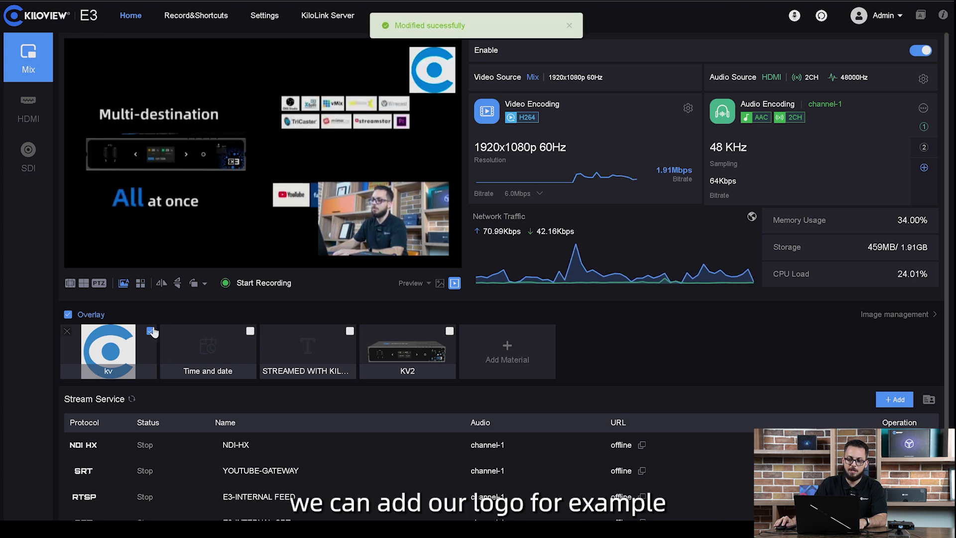
pyautogui.click(250, 331)
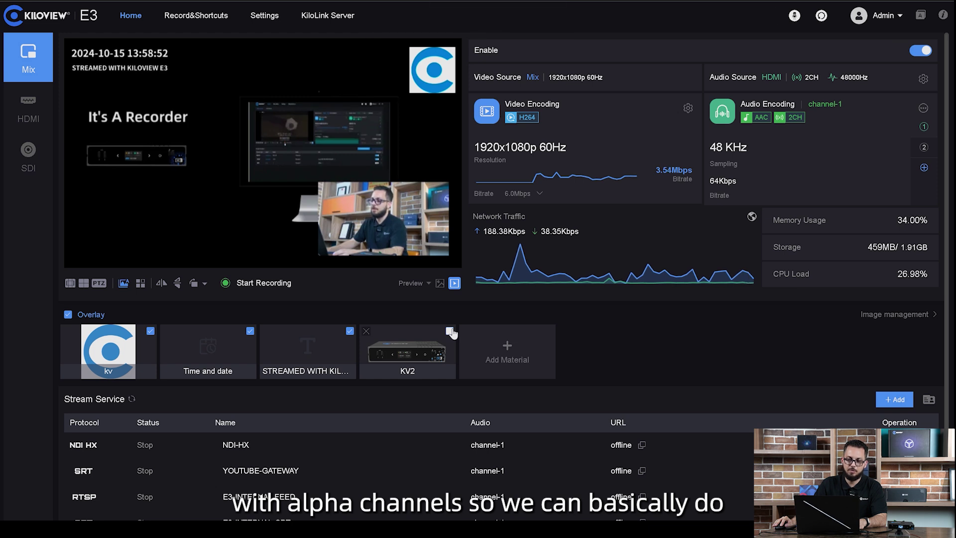
pyautogui.click(450, 331)
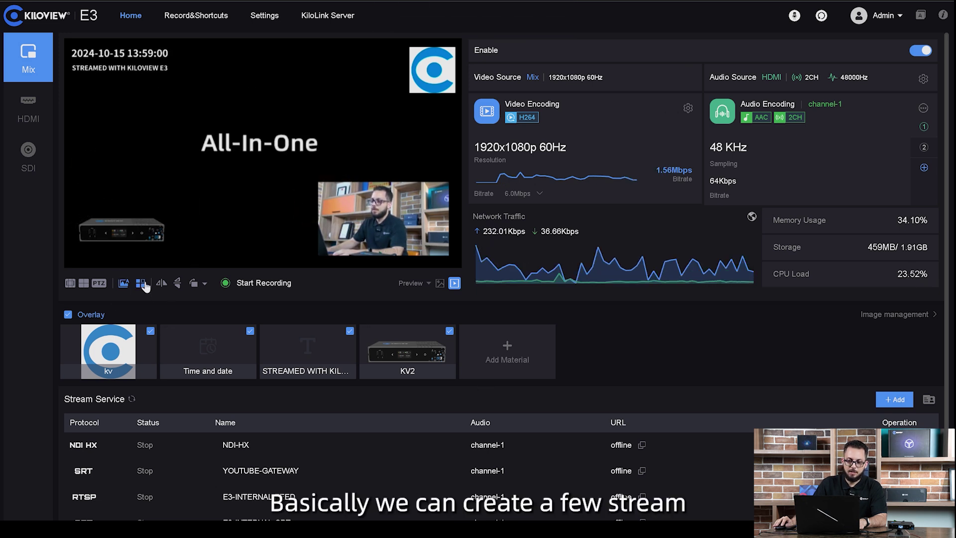
# In Shortcuts, tick YOUTUBE-GATEWAY under MIX streams and the MIX record box, then go Home
pyautogui.scroll(-2, 723, 469)
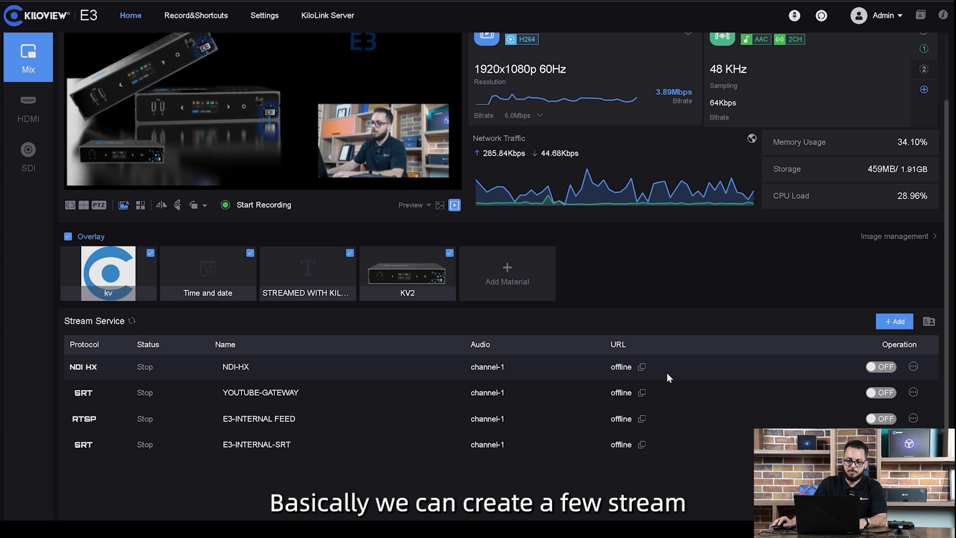
pyautogui.scroll(2, 318, 401)
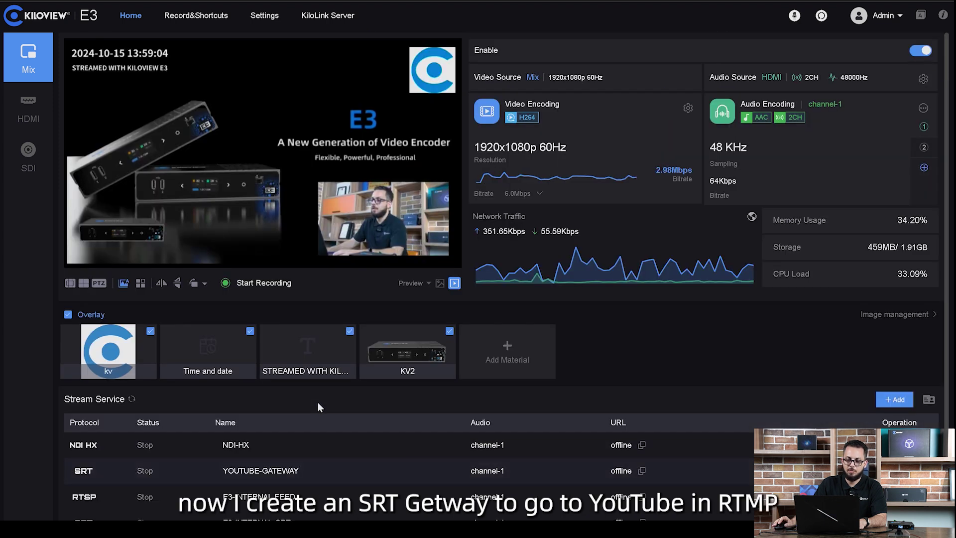
pyautogui.scroll(-2, 374, 468)
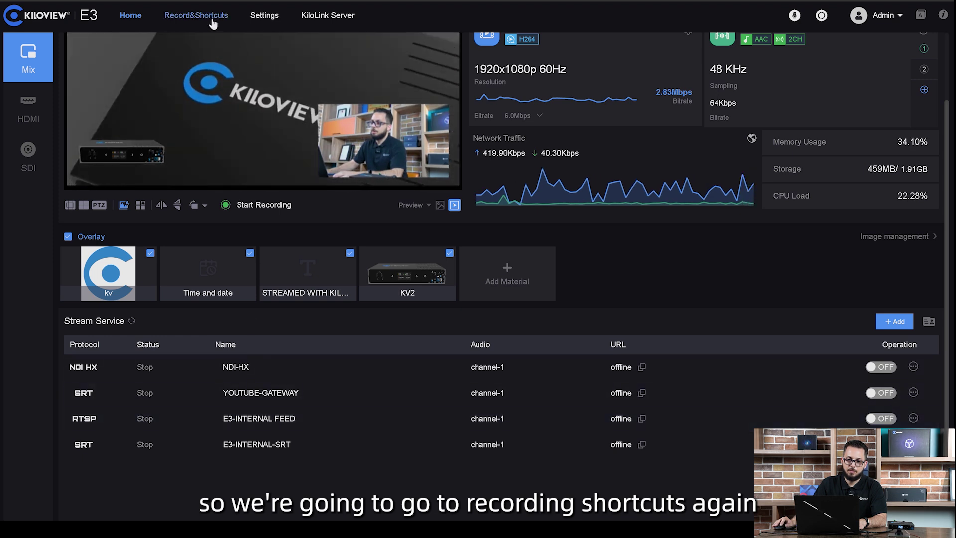
pyautogui.click(211, 19)
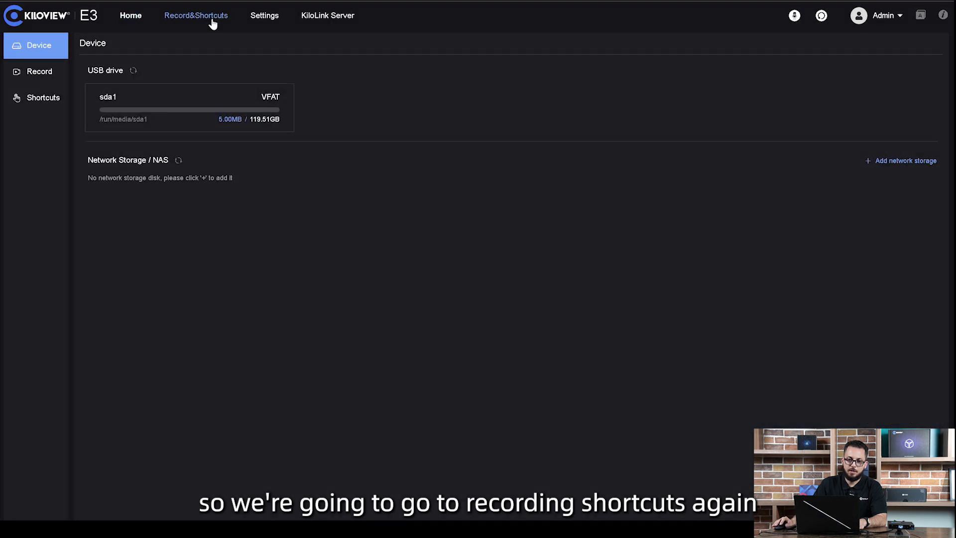
pyautogui.click(42, 110)
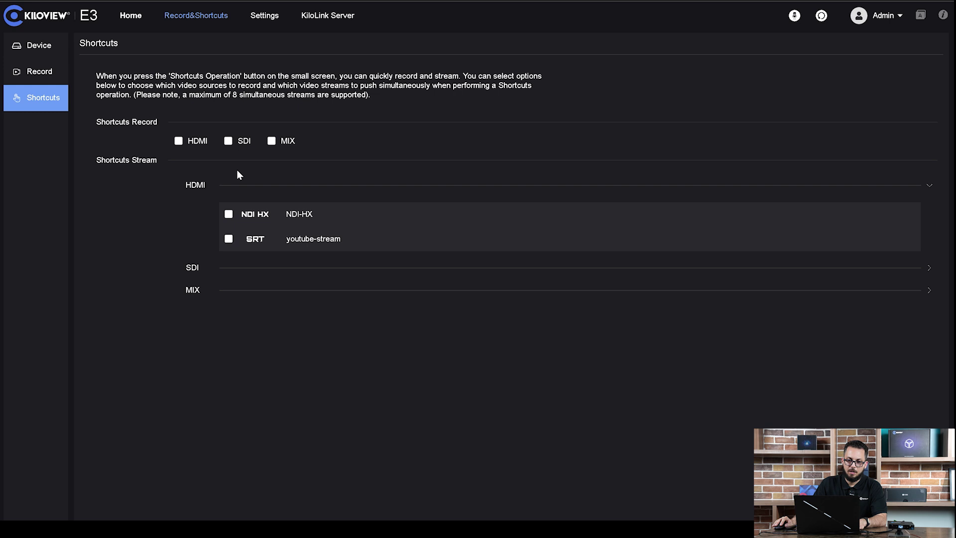
pyautogui.click(206, 294)
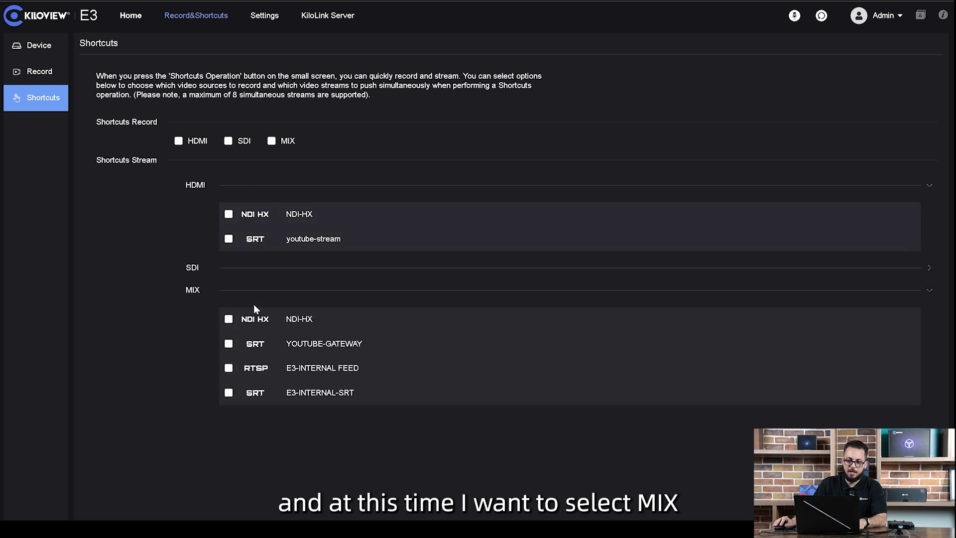
pyautogui.click(228, 344)
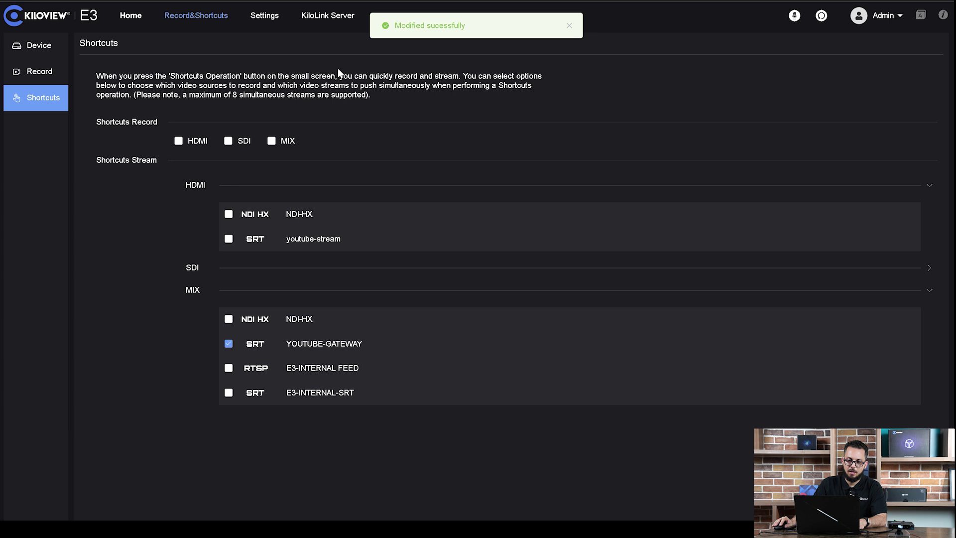
pyautogui.click(271, 142)
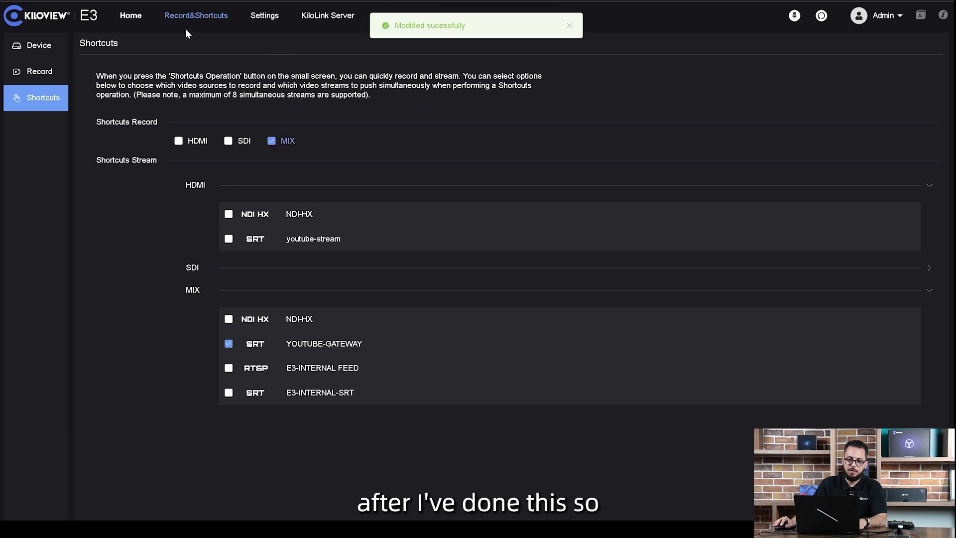
pyautogui.click(138, 17)
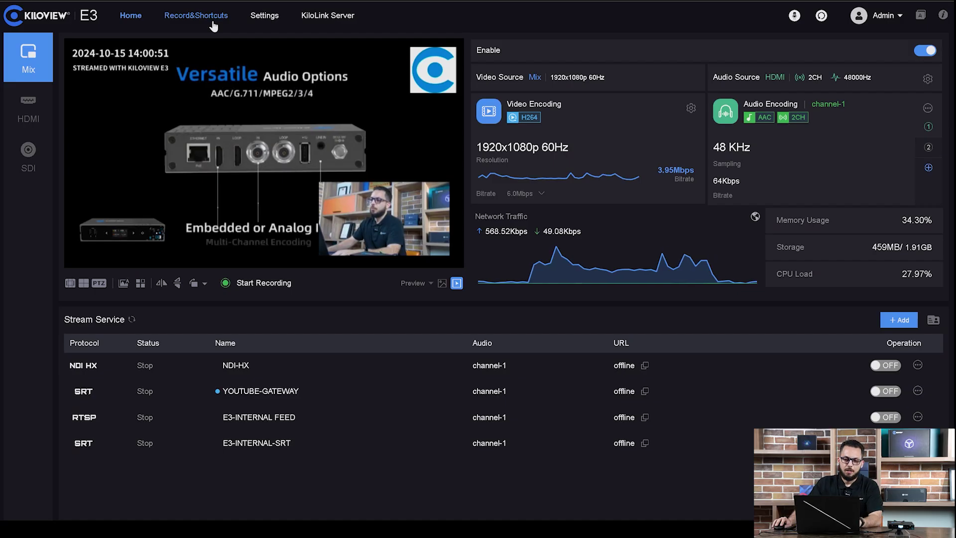
# List the recordings on the sda1 USB drive and download the 14.1 MB Mix mp4 file
pyautogui.click(213, 19)
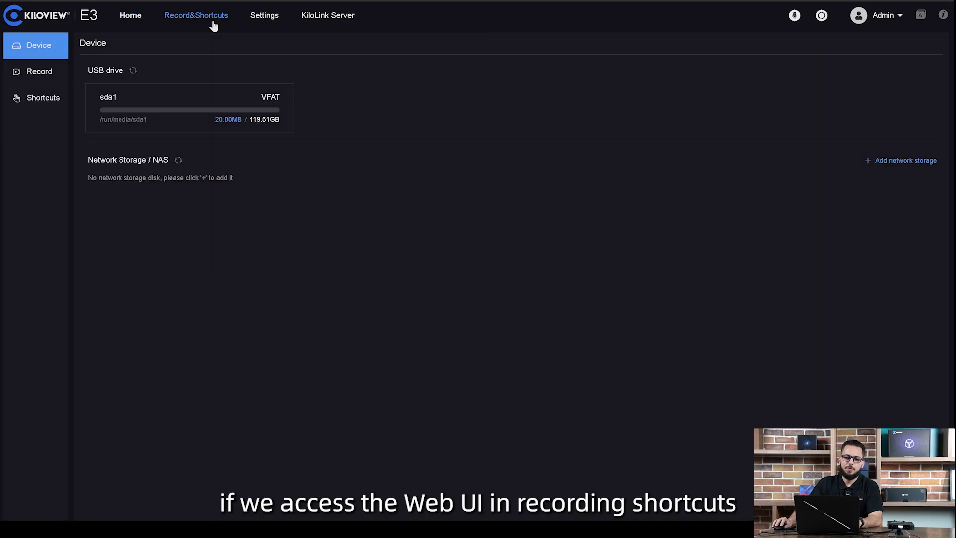
pyautogui.click(141, 116)
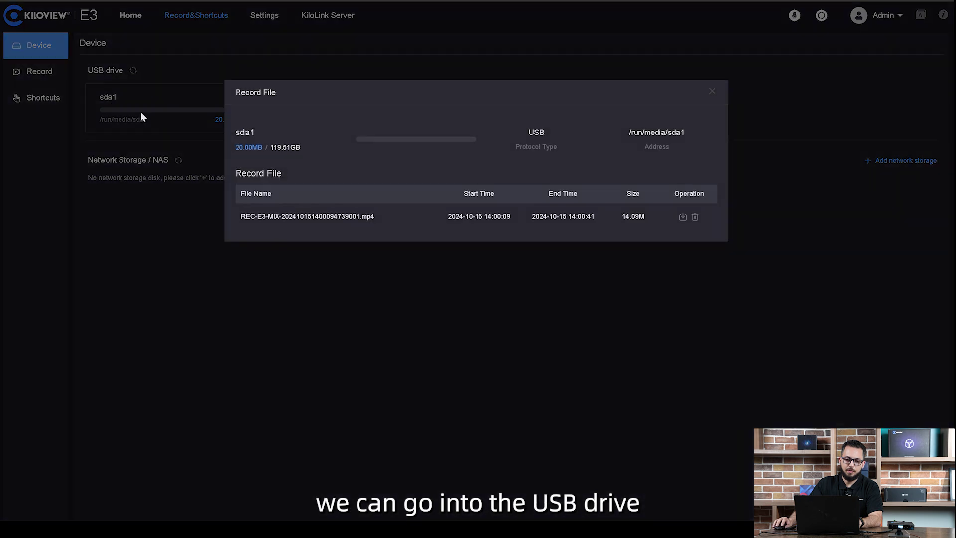
pyautogui.click(682, 218)
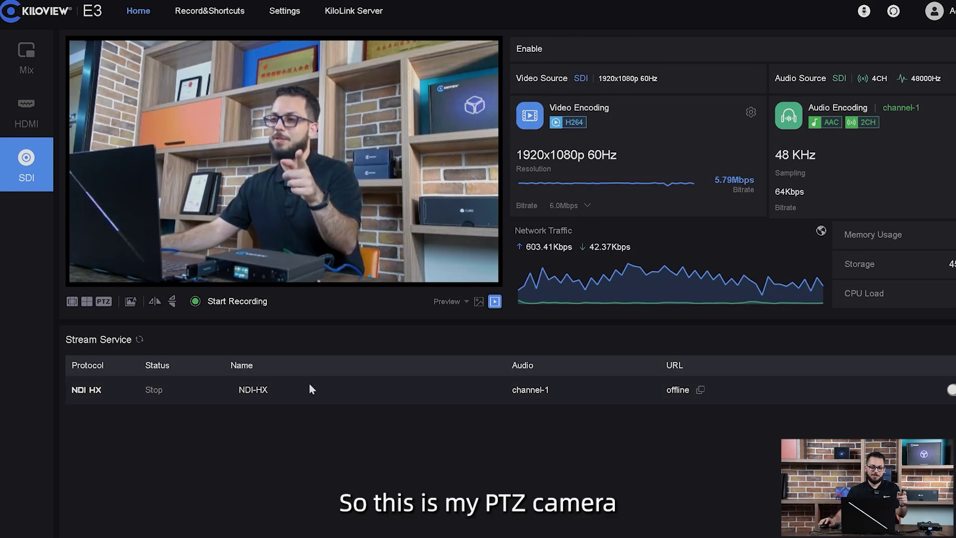
# Turn PTZ Control on with Sony Visca over TCP to 10.248.4.32 port 52381 and apply it
pyautogui.click(292, 15)
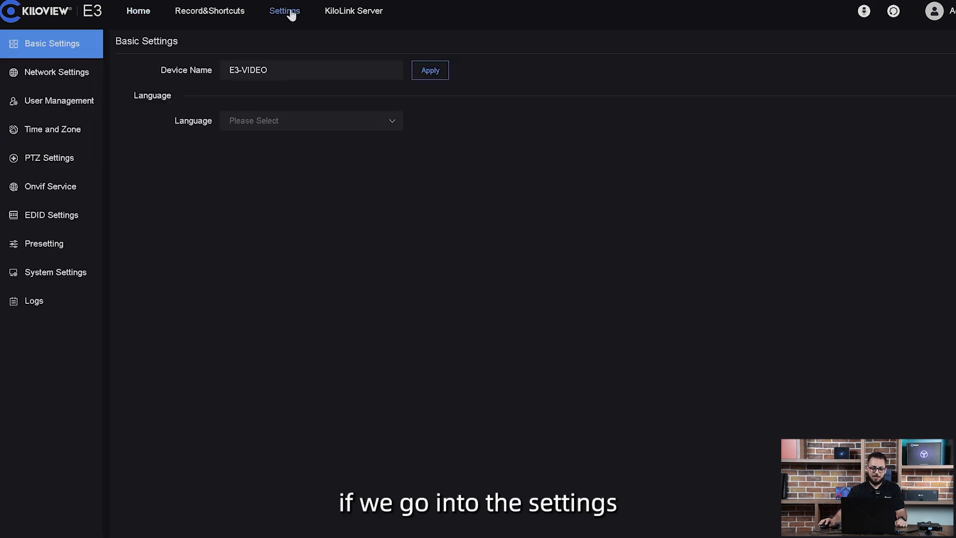
pyautogui.click(51, 169)
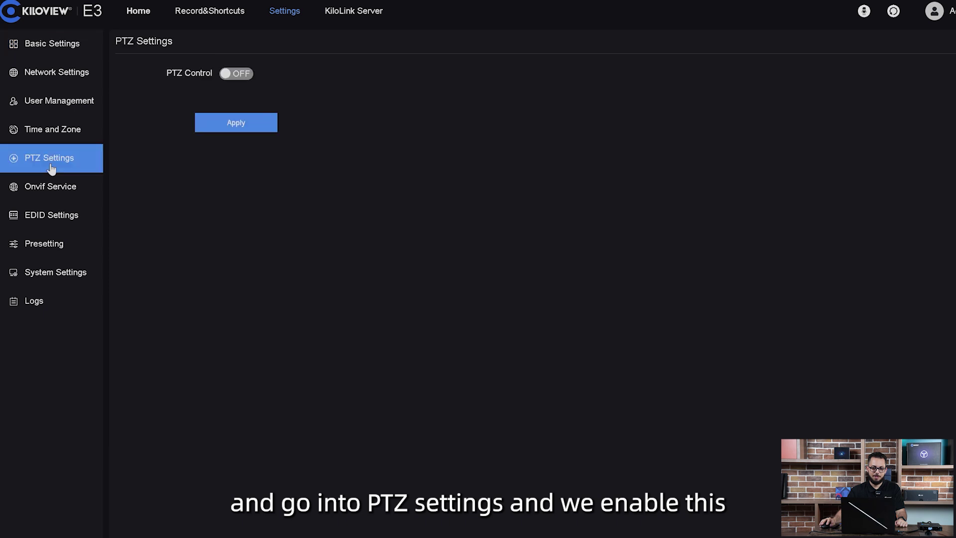
pyautogui.click(243, 75)
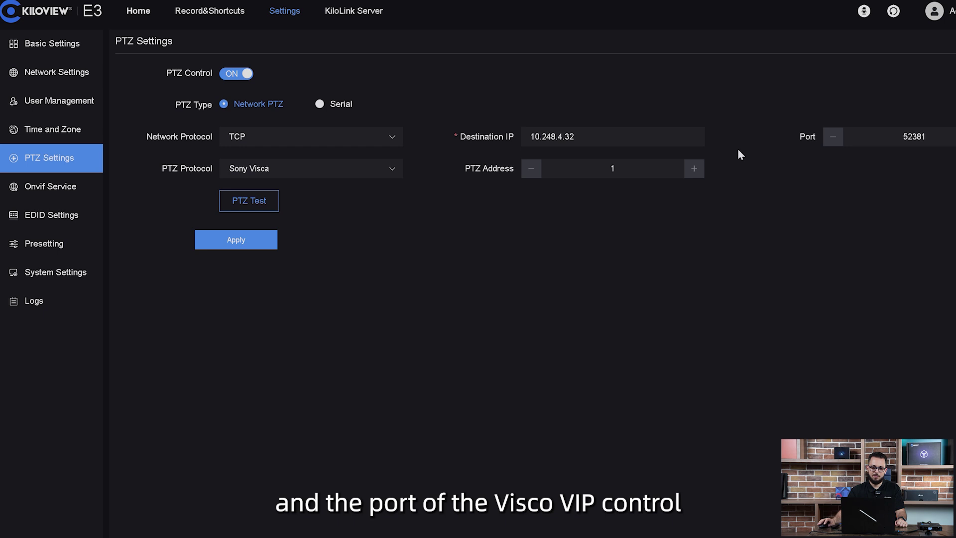
pyautogui.click(250, 243)
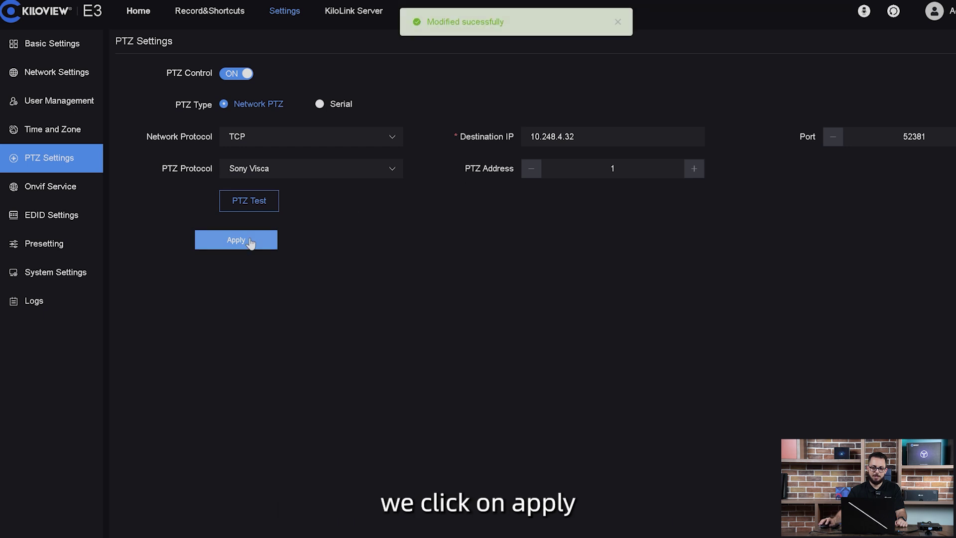
pyautogui.click(138, 12)
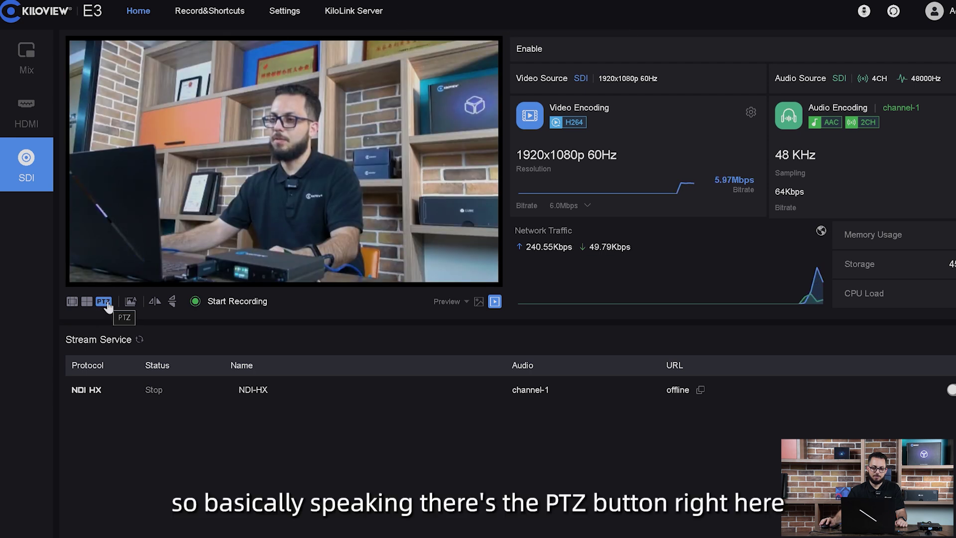
# Nudge the SDI camera left, right, up and down with PTZ controls, then recall preset 2
pyautogui.click(106, 304)
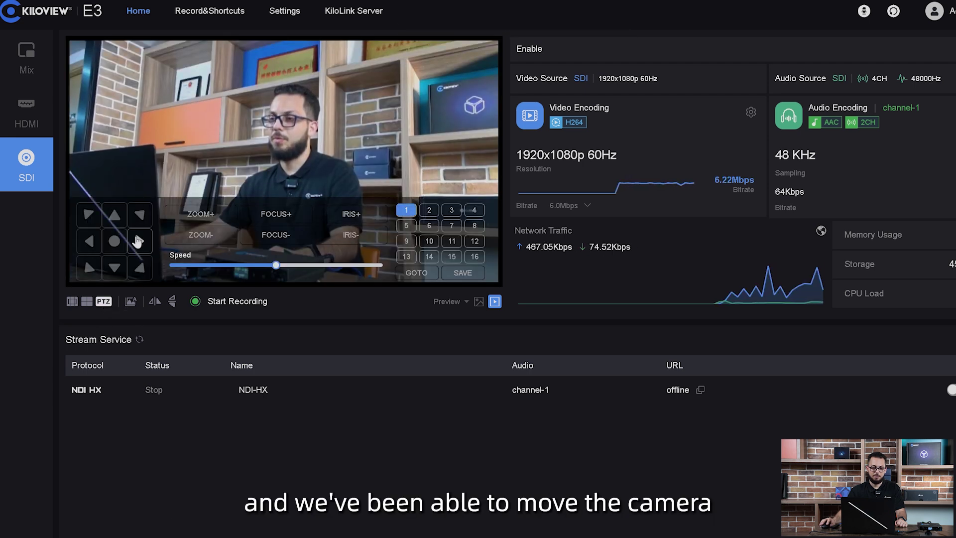
pyautogui.click(138, 241)
pyautogui.click(90, 241)
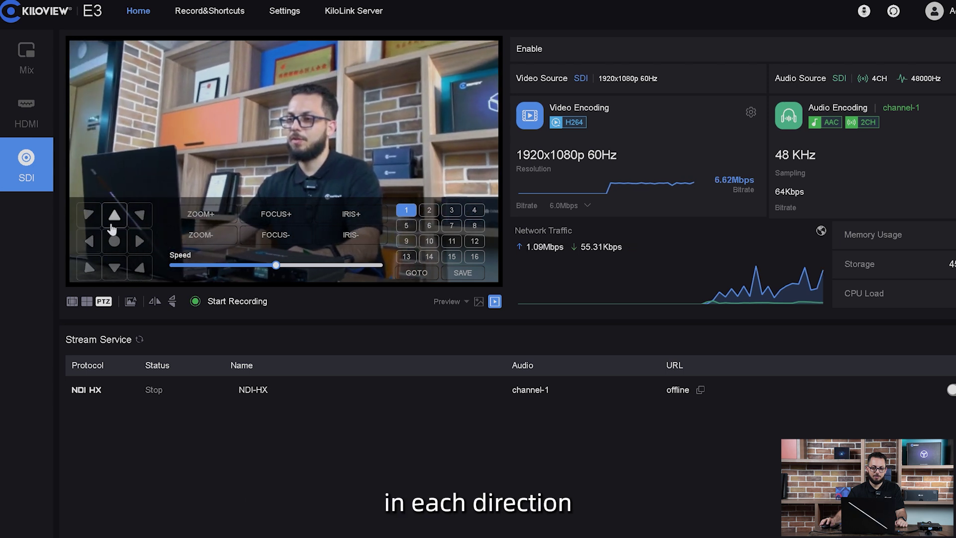
pyautogui.click(112, 226)
pyautogui.click(114, 267)
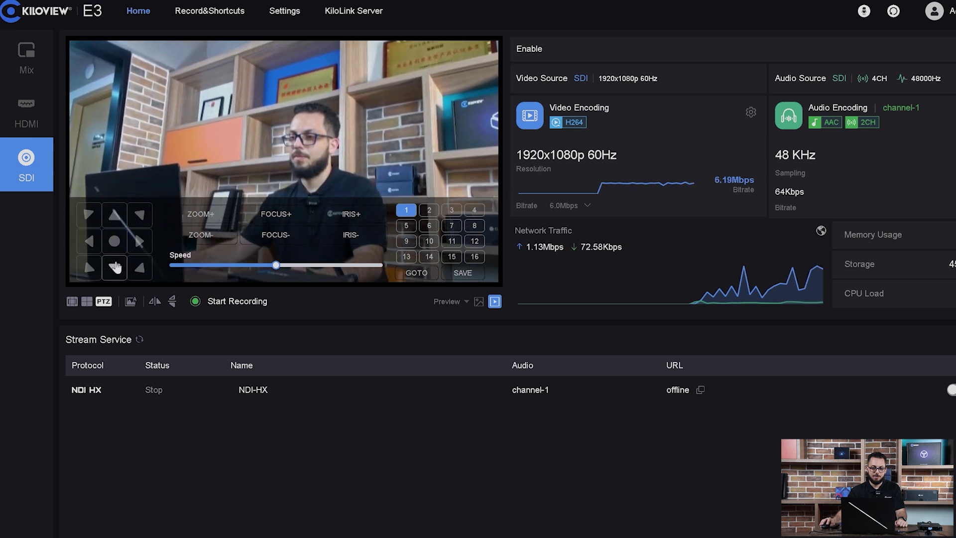
pyautogui.click(428, 211)
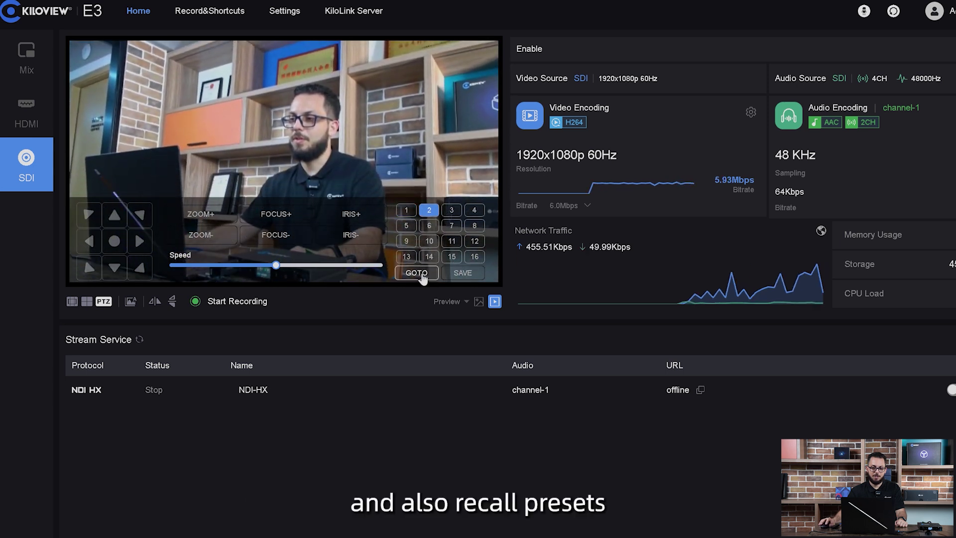
pyautogui.click(419, 277)
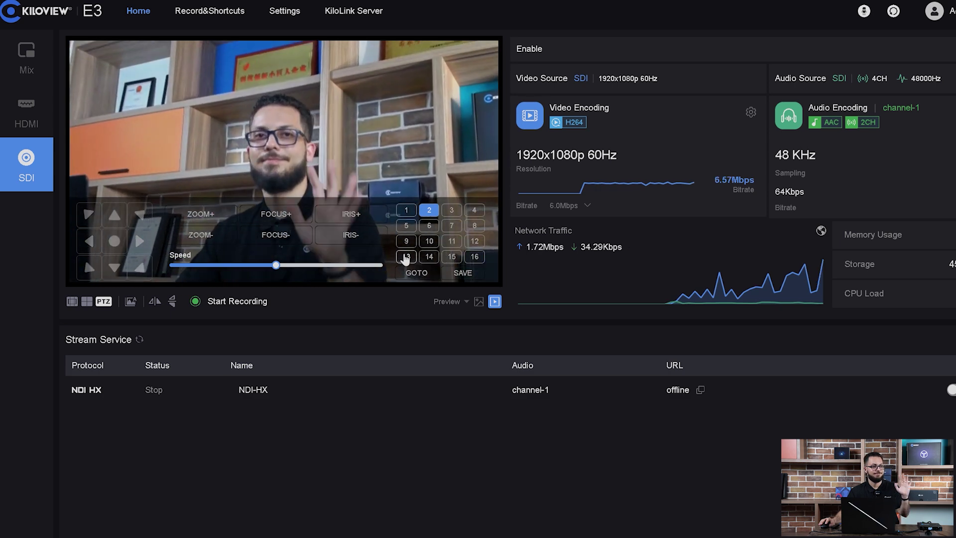